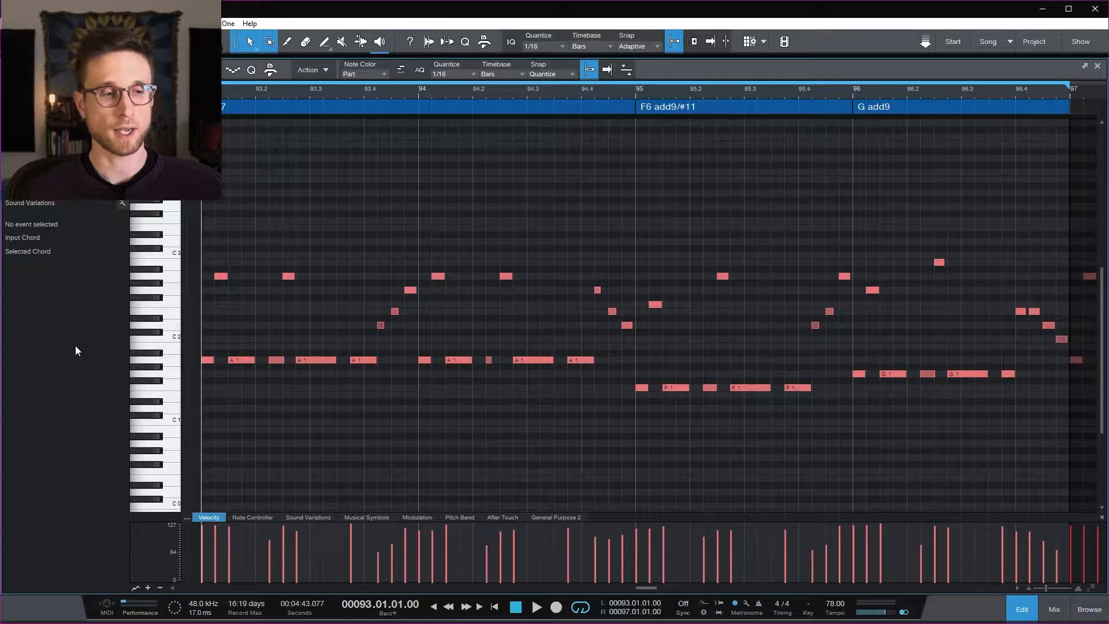
Play the bass line from bar 93 to hear how it sounds over the chords
key("space")
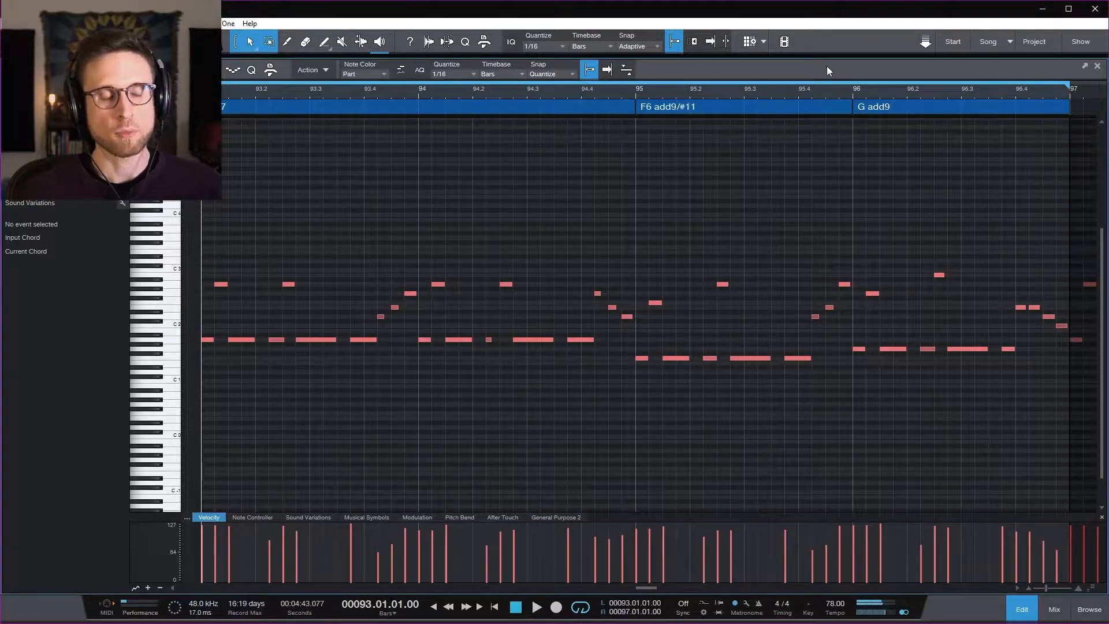
key("space")
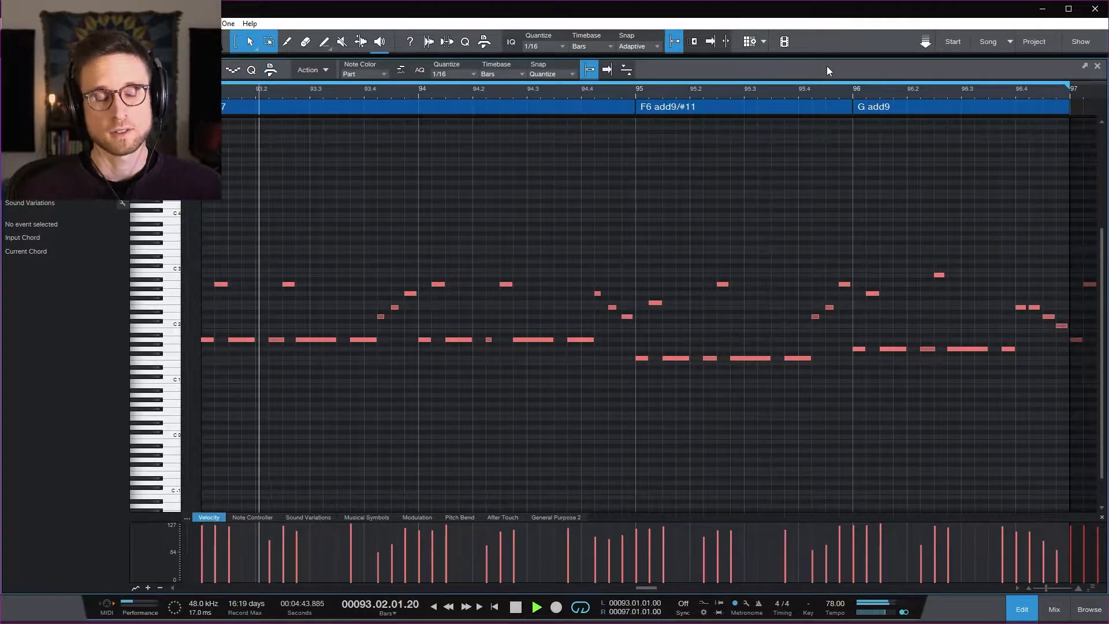
key("space")
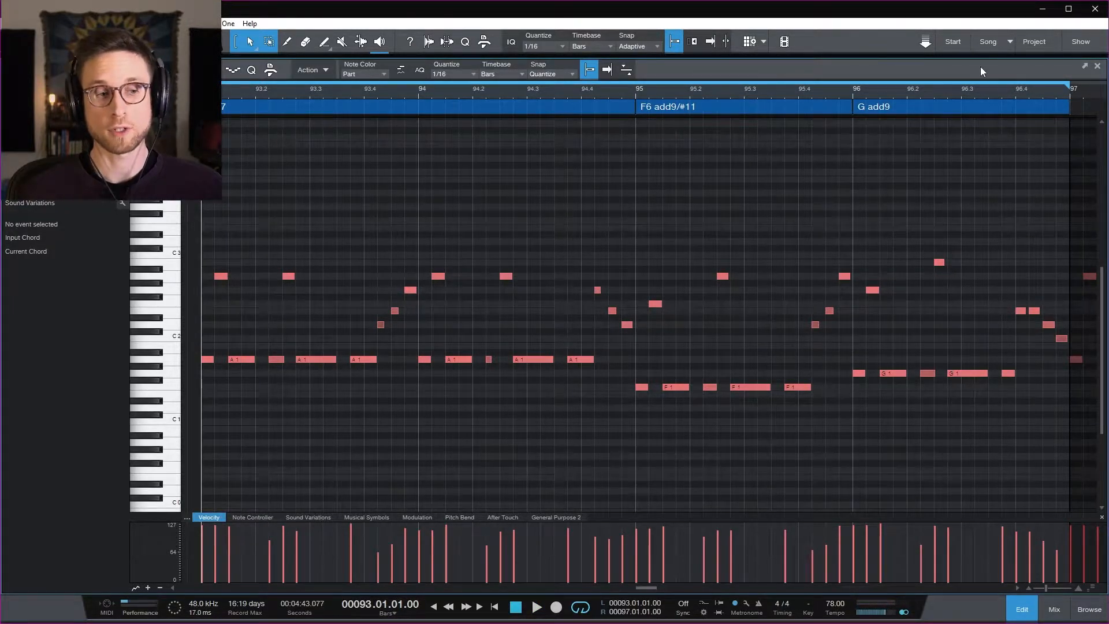
key("space")
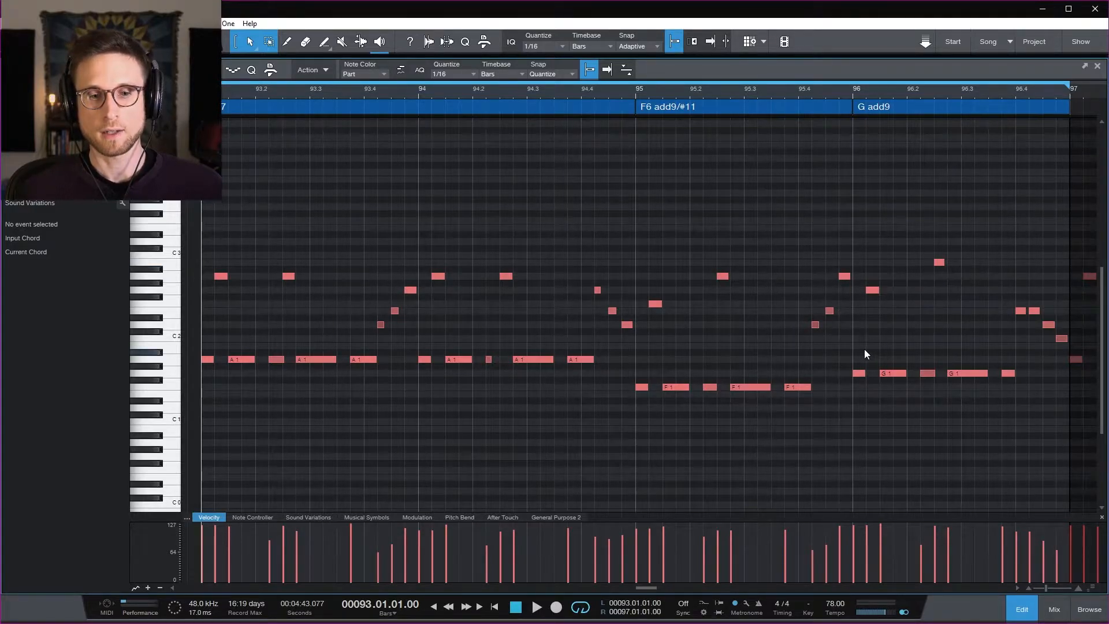
Highlight the low G notes in bar 96, clear the selection, and audition the bass line from bar 93
left_click_drag(913, 373, 1039, 405)
left_click(875, 300)
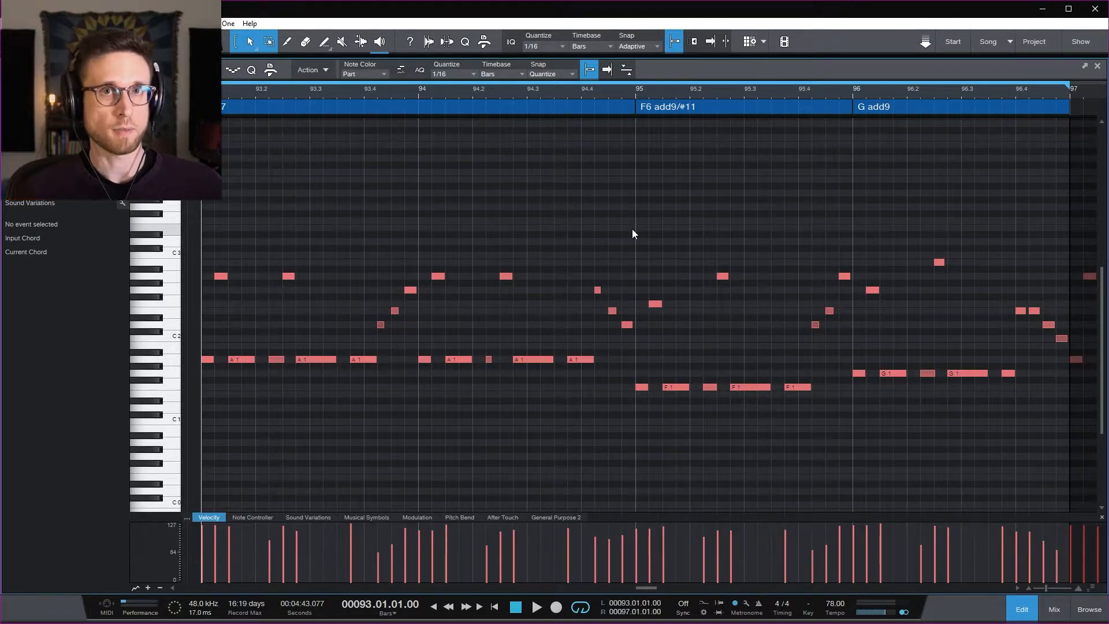
key("space")
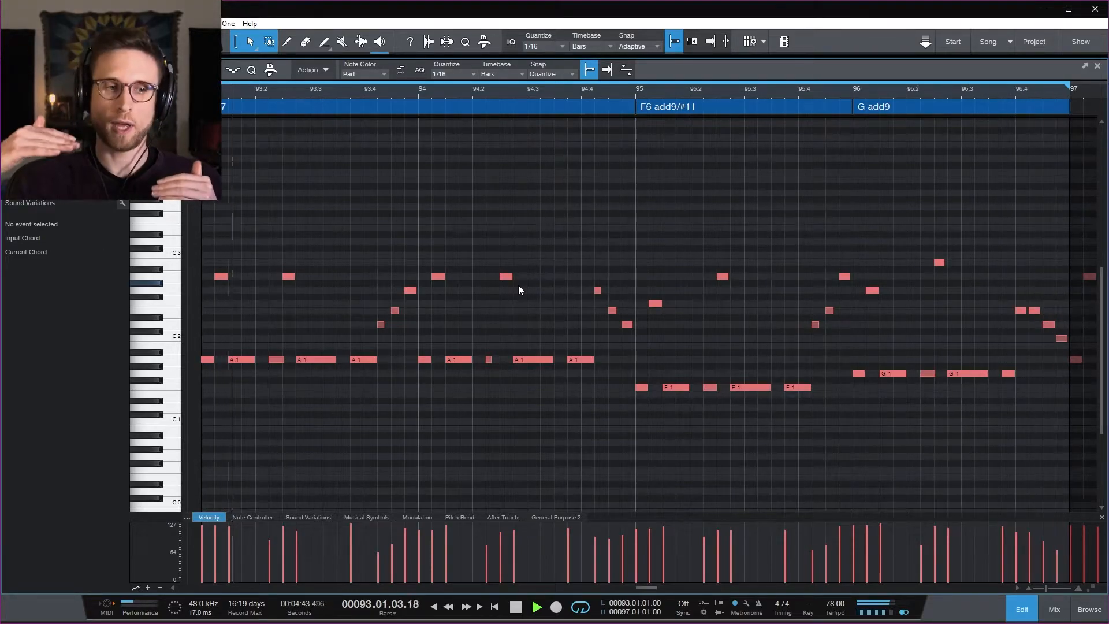
key("space")
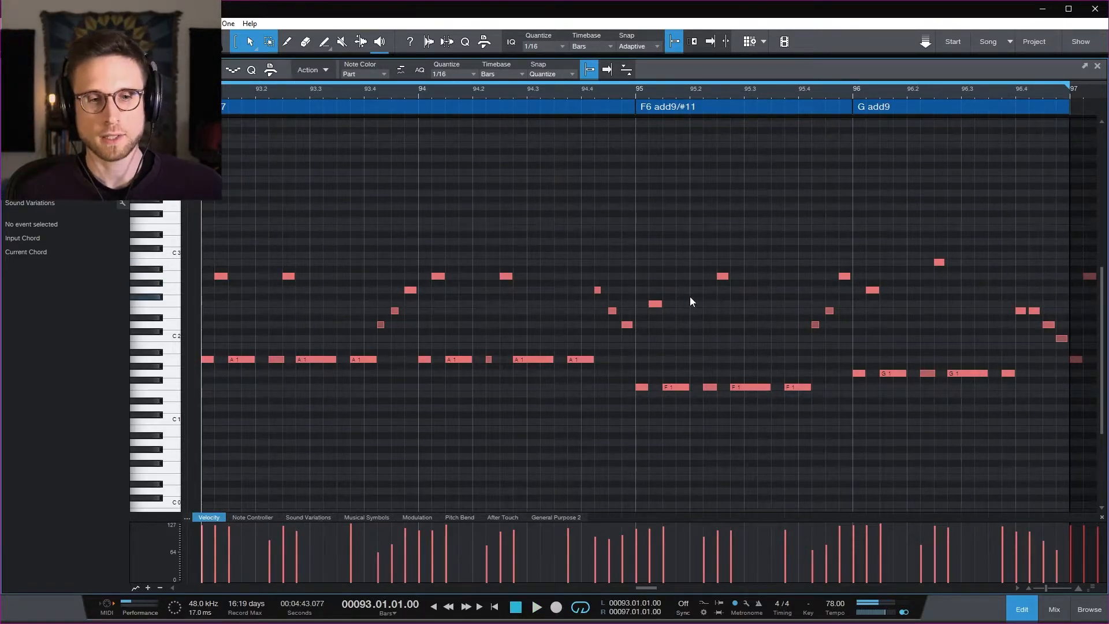
Highlight the two high accent notes in the first half of bar 95, then those in bar 96, and deselect them
left_click_drag(648, 237, 747, 320)
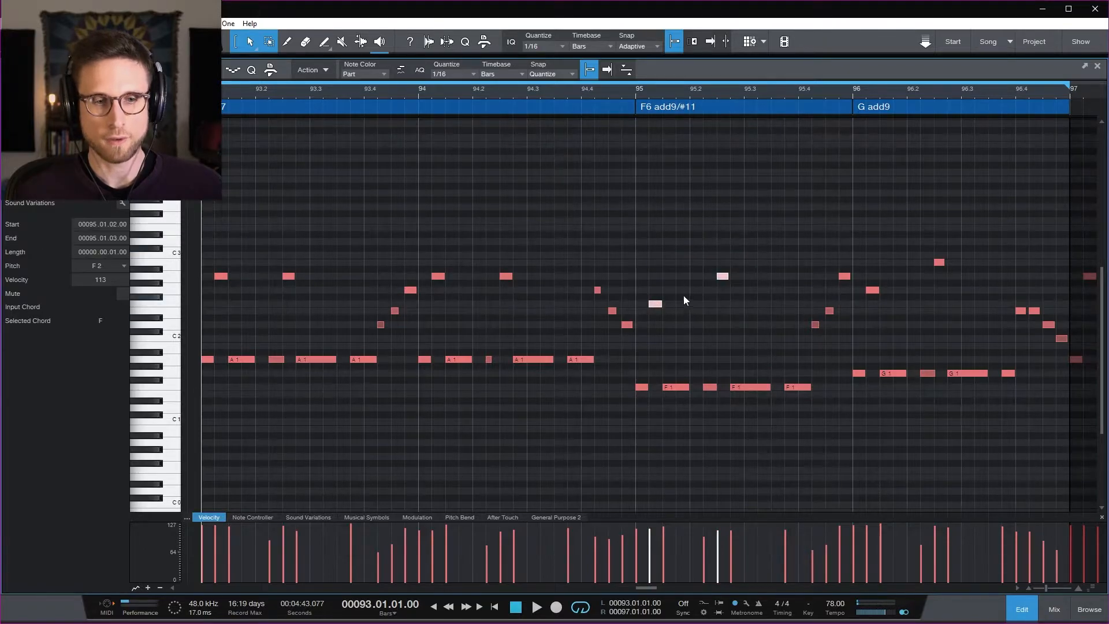
left_click_drag(866, 231, 987, 315)
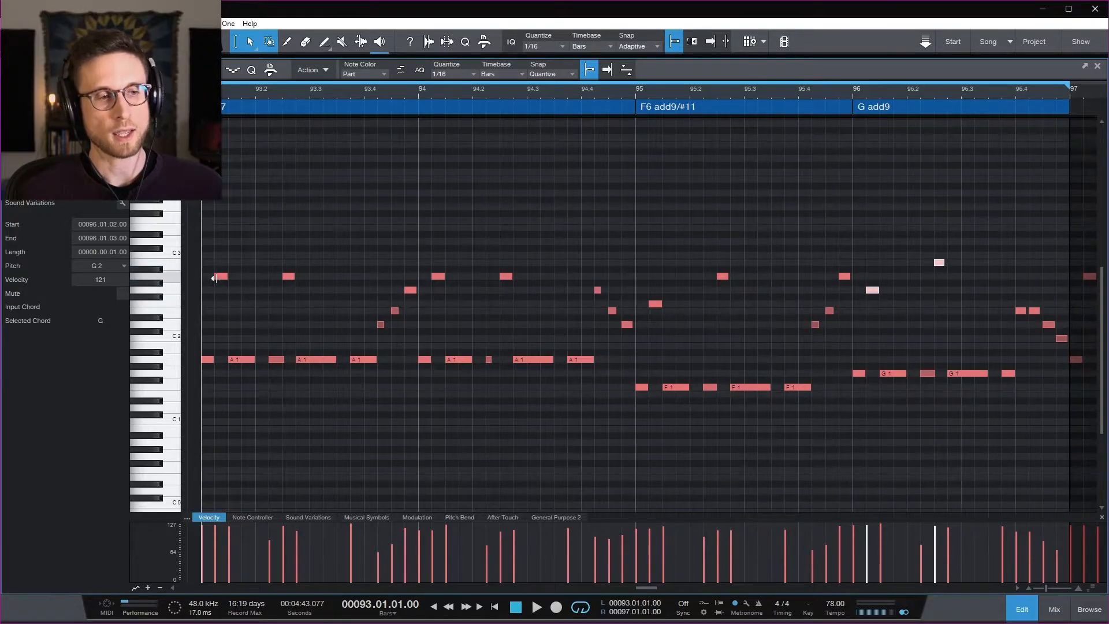
left_click(323, 244)
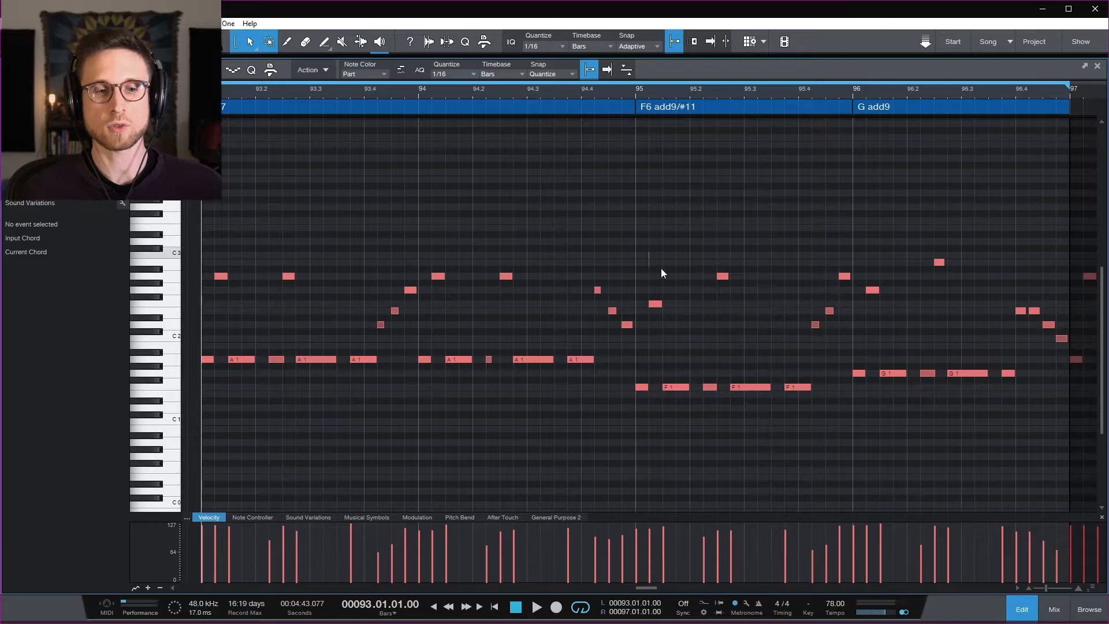
Highlight the high F2 and A2 notes in bar 95, then the ascending run ending on G2 in bar 93
left_click_drag(652, 260, 744, 326)
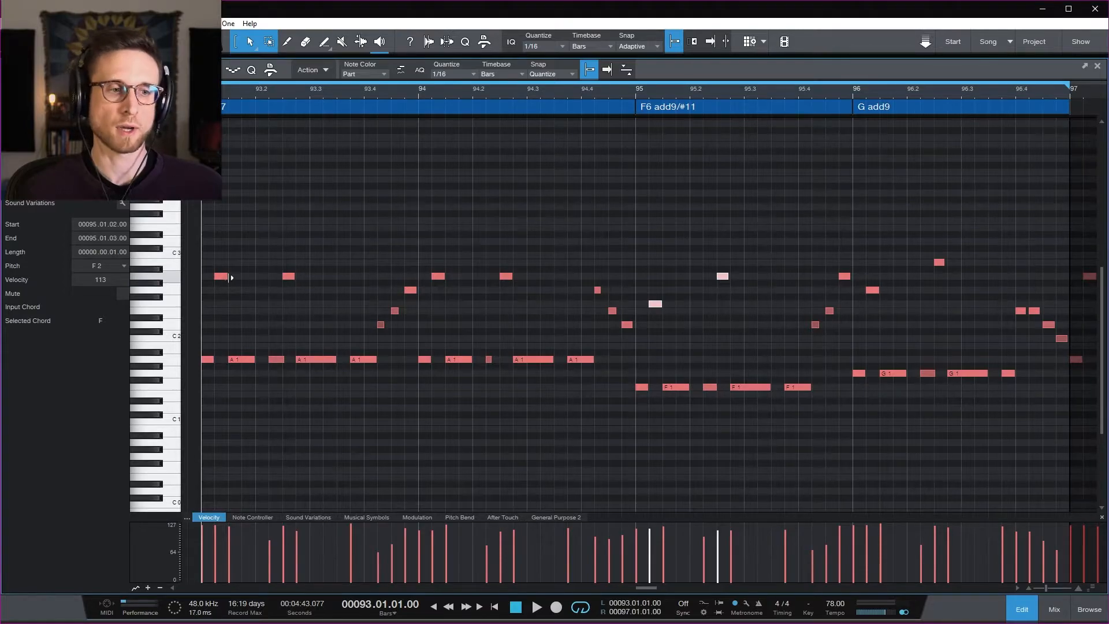
left_click_drag(350, 272, 422, 334)
left_click(429, 325)
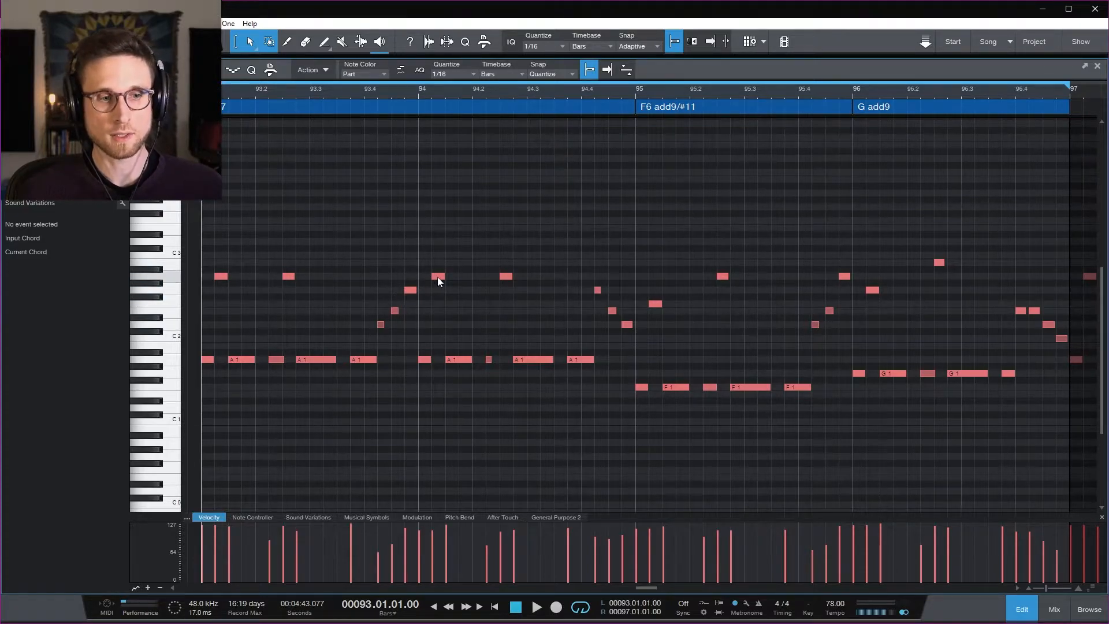
left_click(410, 289)
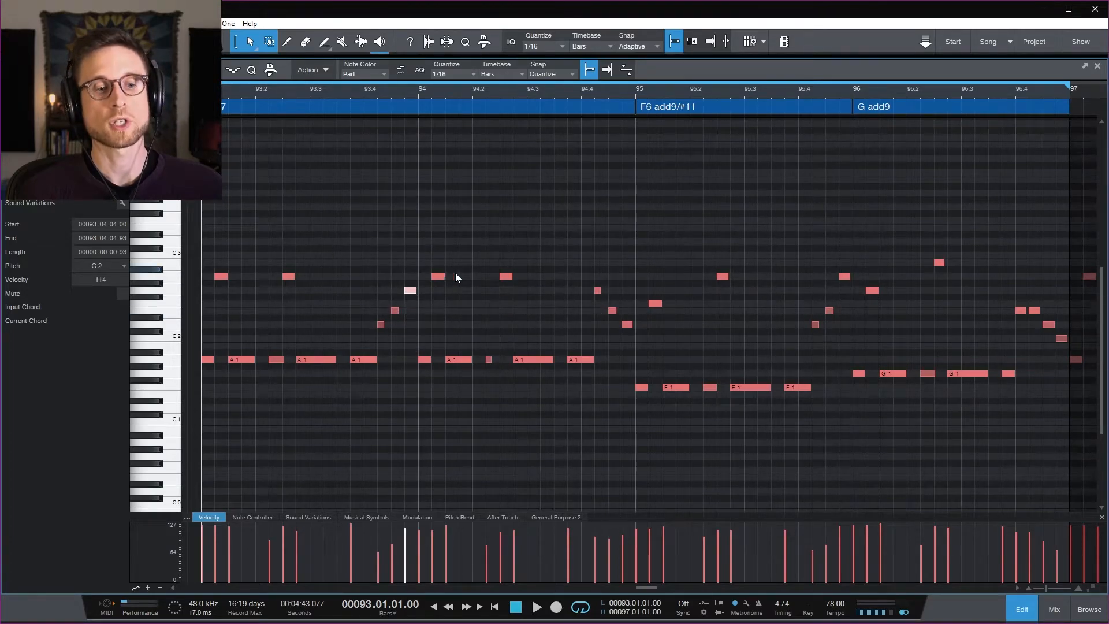
Inspect the descending run at the end of bar 94 and the F2 and A2 notes that follow it in bar 95
left_click_drag(581, 273, 632, 334)
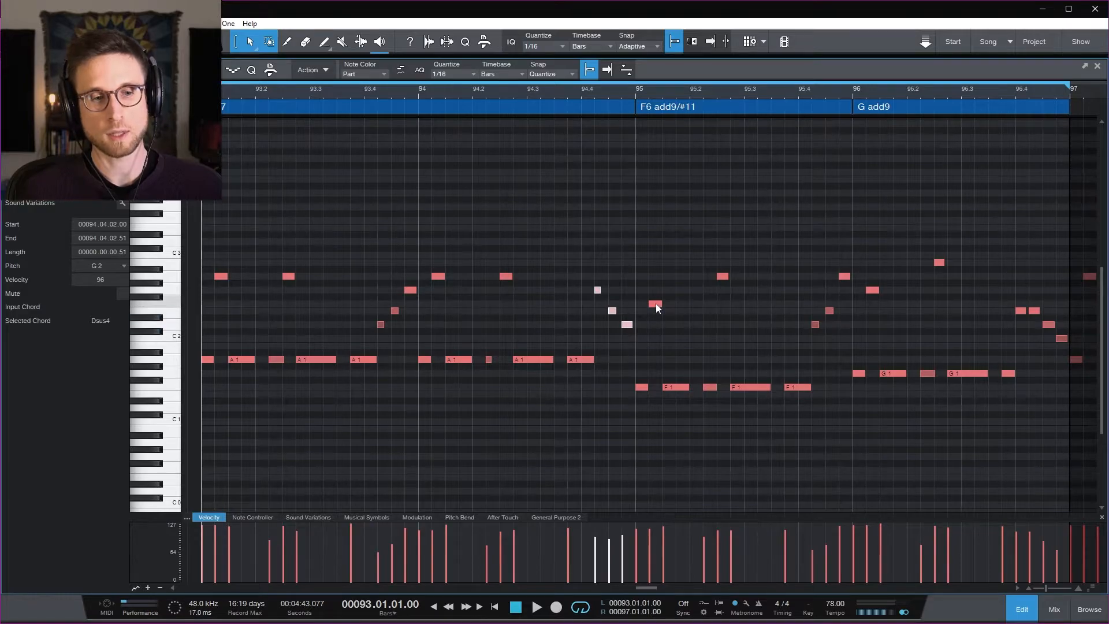
mouse_move(656, 303)
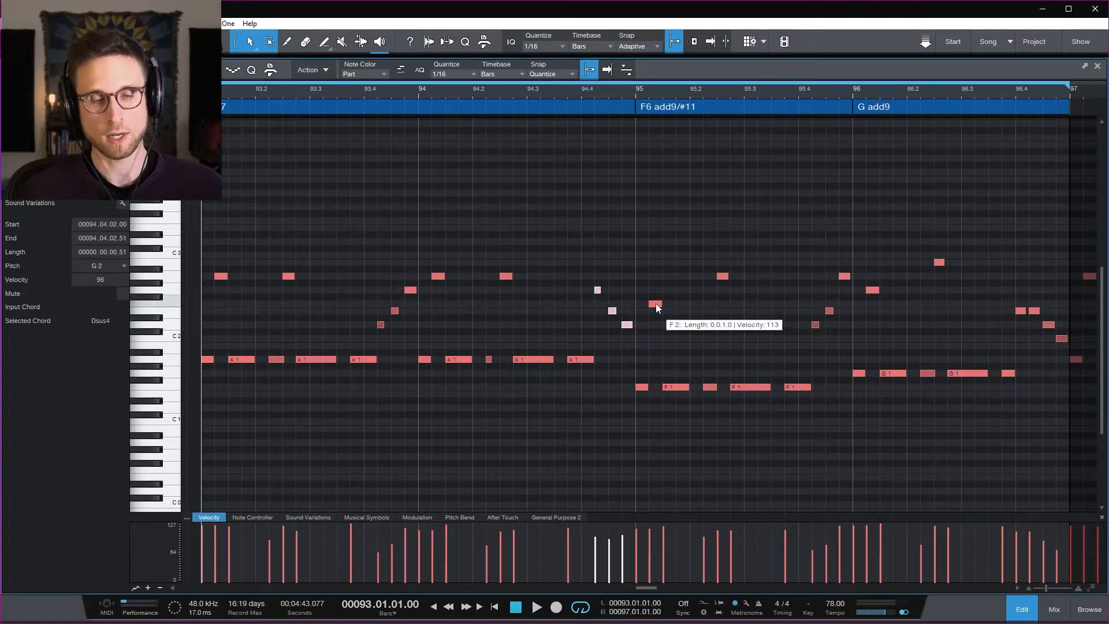
left_click_drag(580, 269, 617, 295)
left_click(658, 304)
left_click(722, 275)
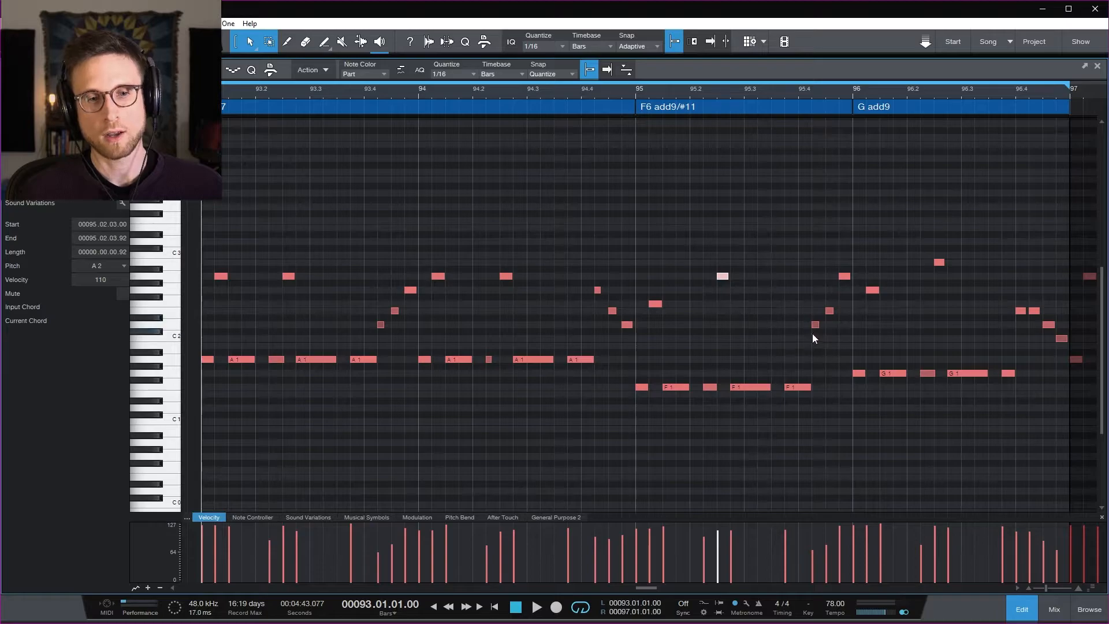
Compare the ascending pickup notes at the end of bar 95 with the matching run at the end of bar 93
left_click_drag(806, 299, 844, 332)
left_click_drag(368, 335, 427, 308)
left_click_drag(803, 294, 835, 323)
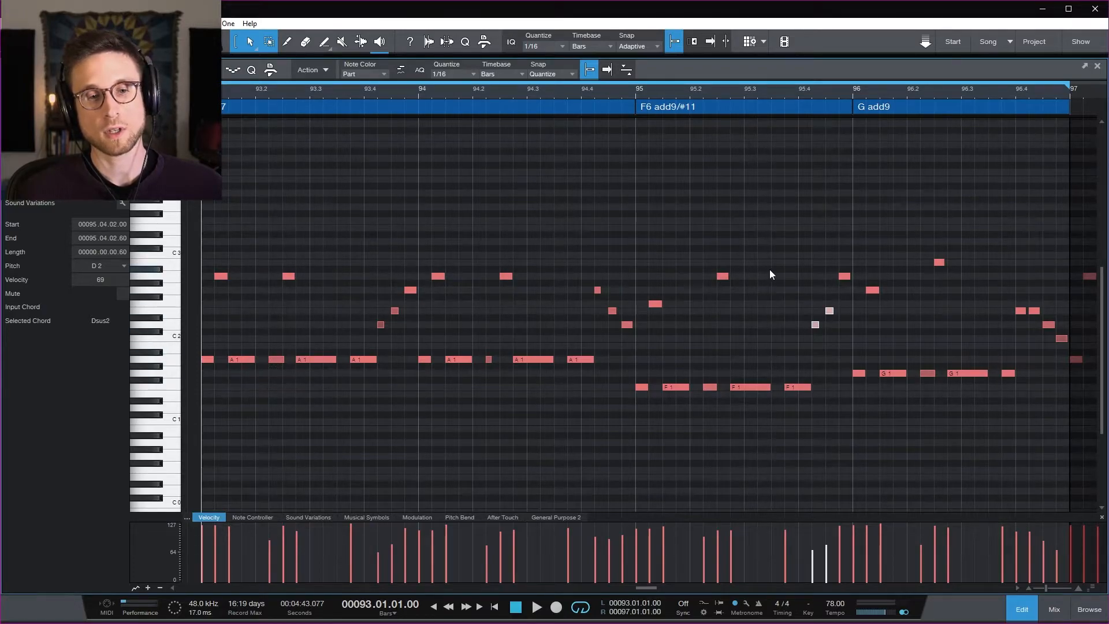
Try lowering the high A2 note in bar 95 by two semitones to G2 and play from bar 95
left_click(722, 276)
key("Down")
key("Down")
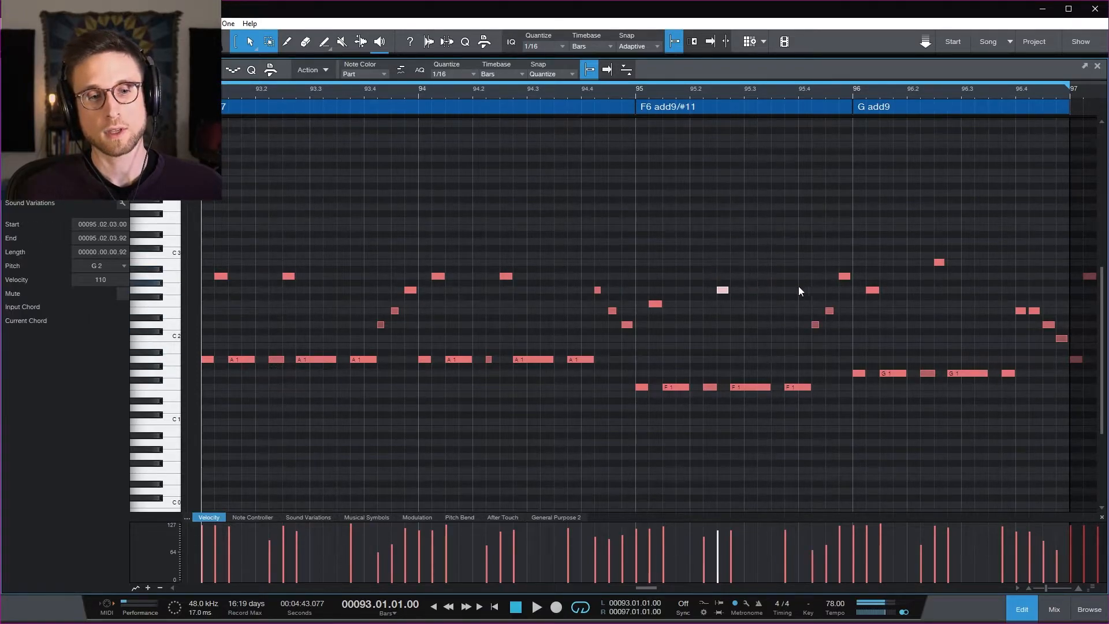
left_click(632, 95)
key("space")
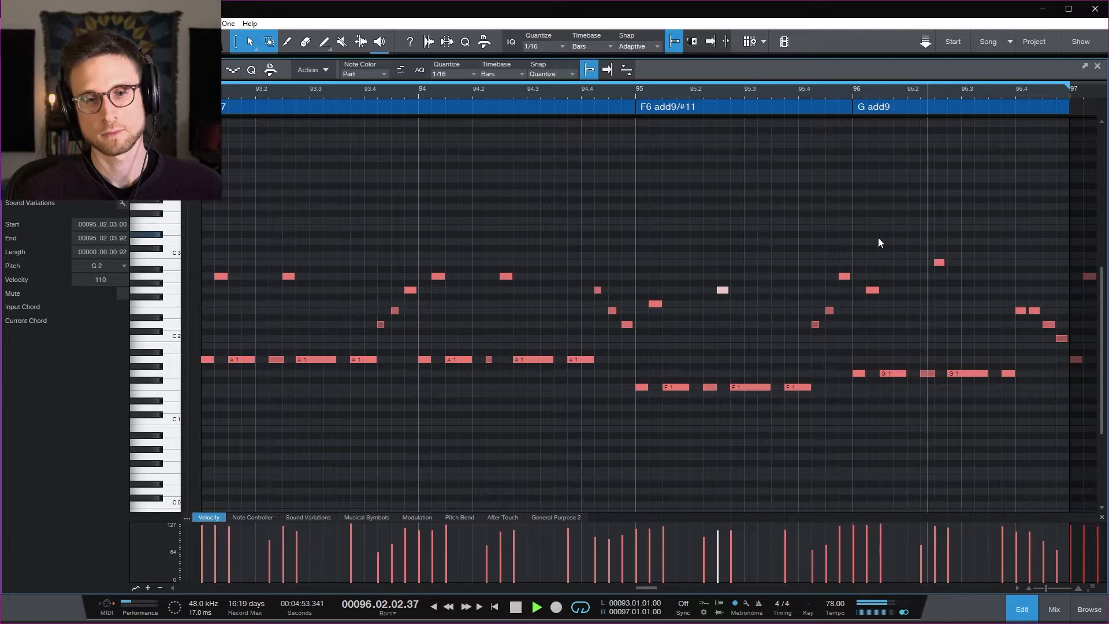
key("space")
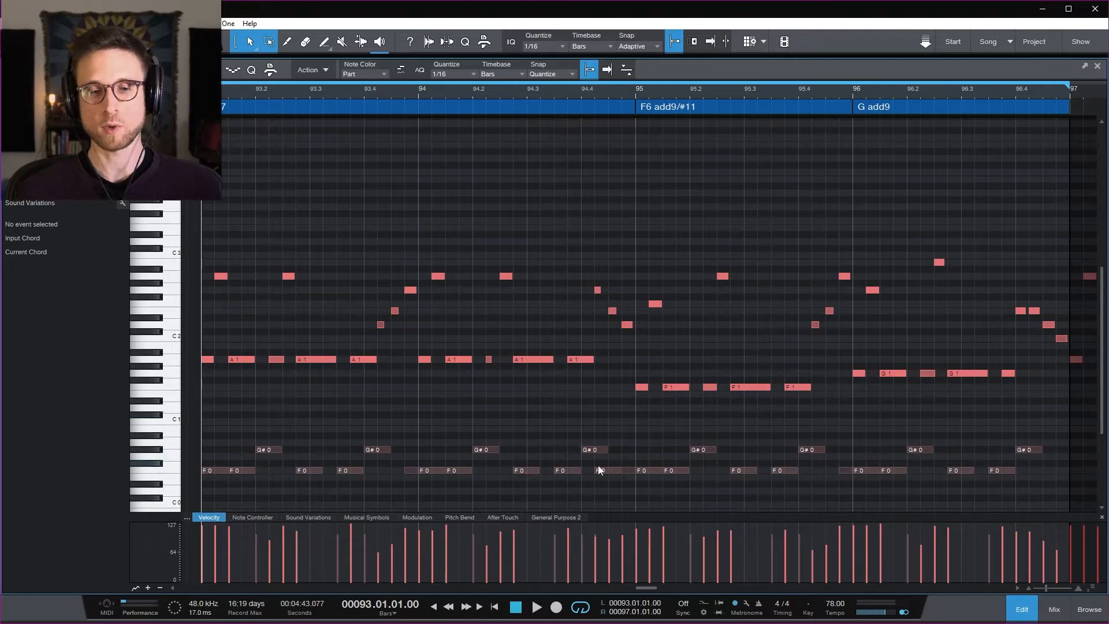
Identify the muted kick notes on F0 and snare notes on G#0 by selecting them, then clear the selection
left_click(215, 471)
left_click(245, 471)
left_click(265, 452)
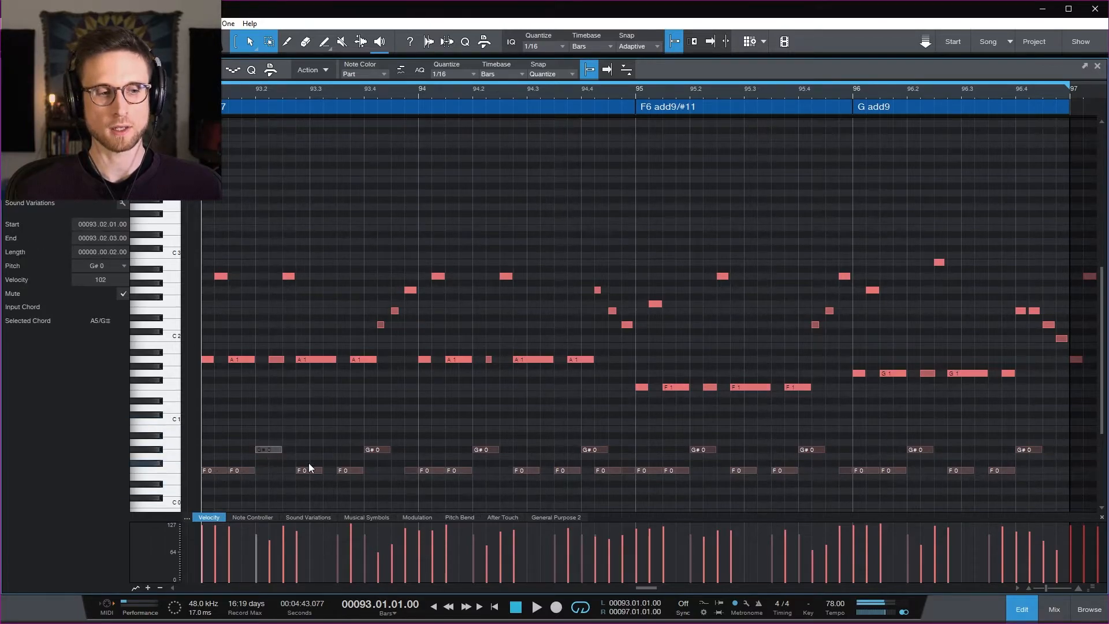
left_click(264, 436)
left_click_drag(993, 453, 1027, 461)
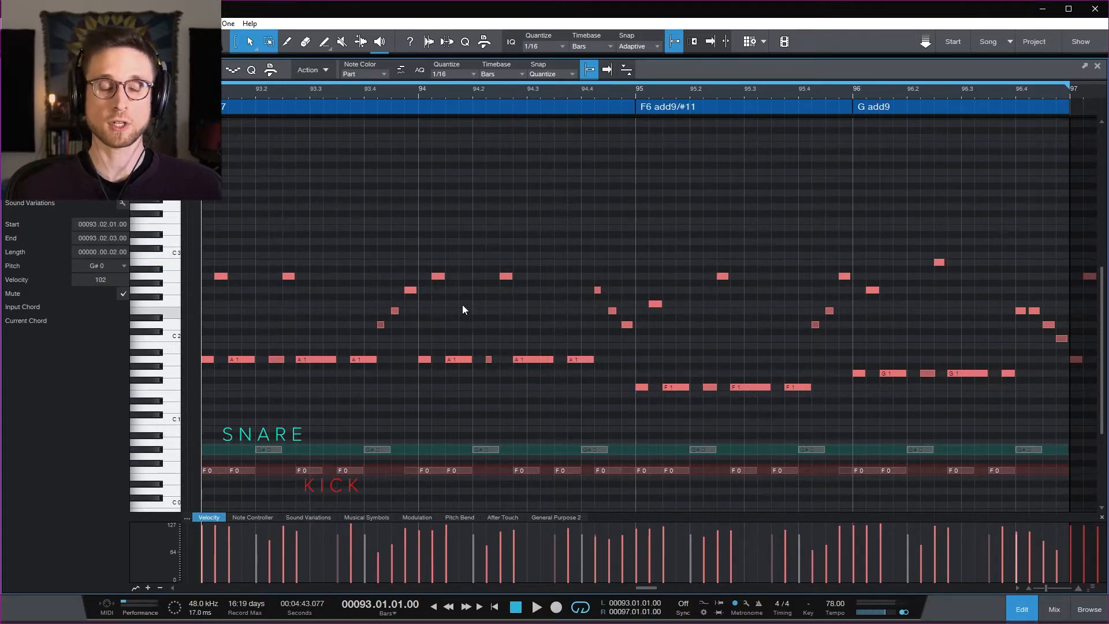
left_click(566, 181)
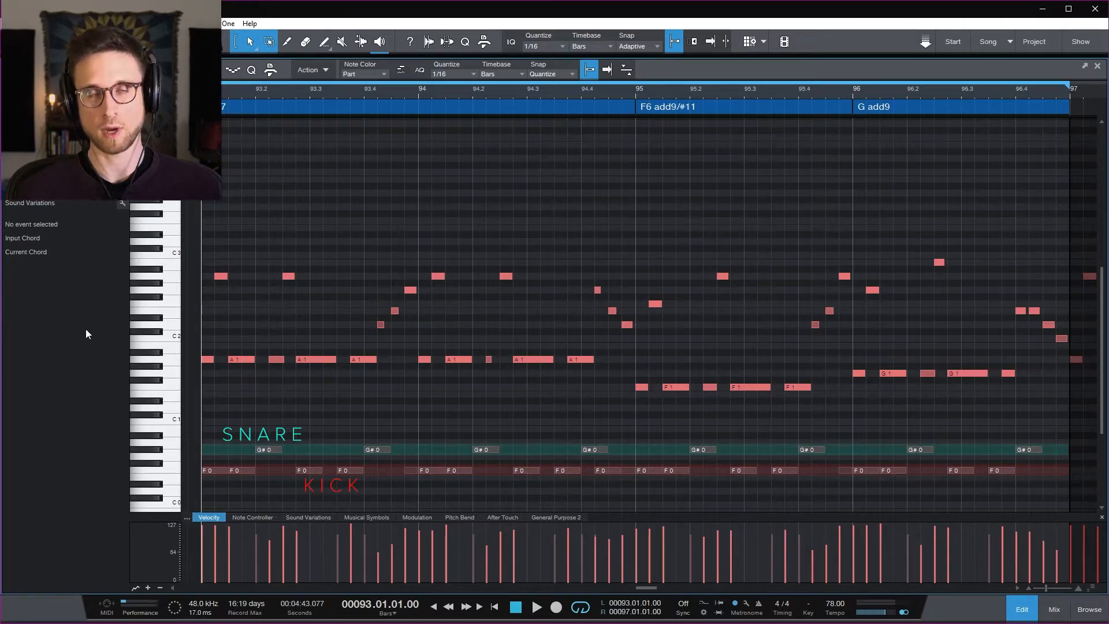
Play from bar 93 repeatedly to hear how the bass line locks in with the kick and snare pattern
key("space")
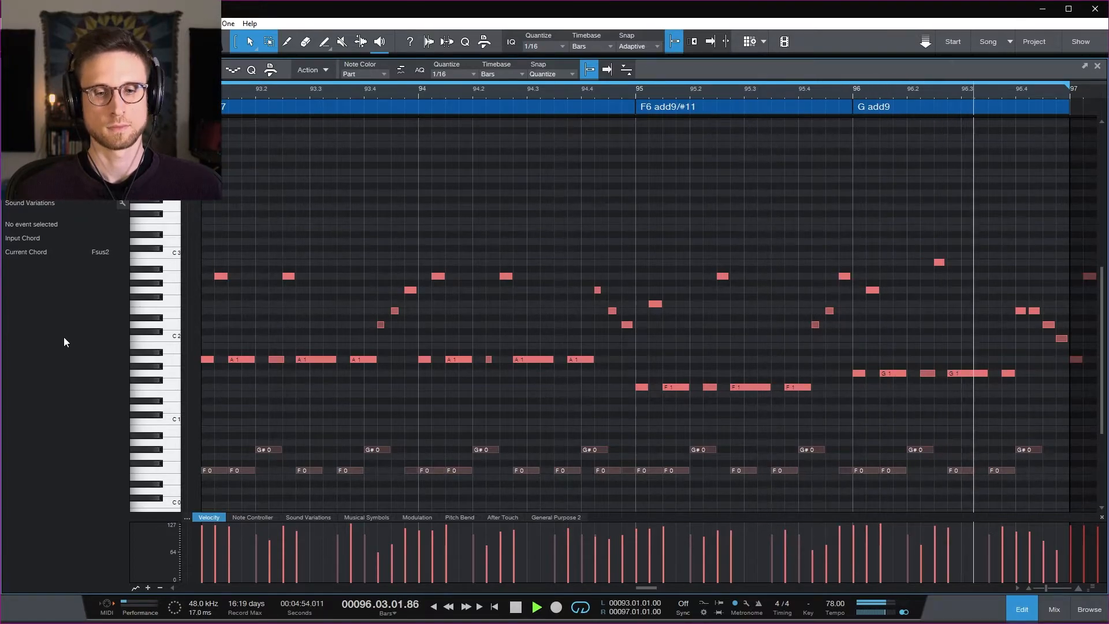
key("space")
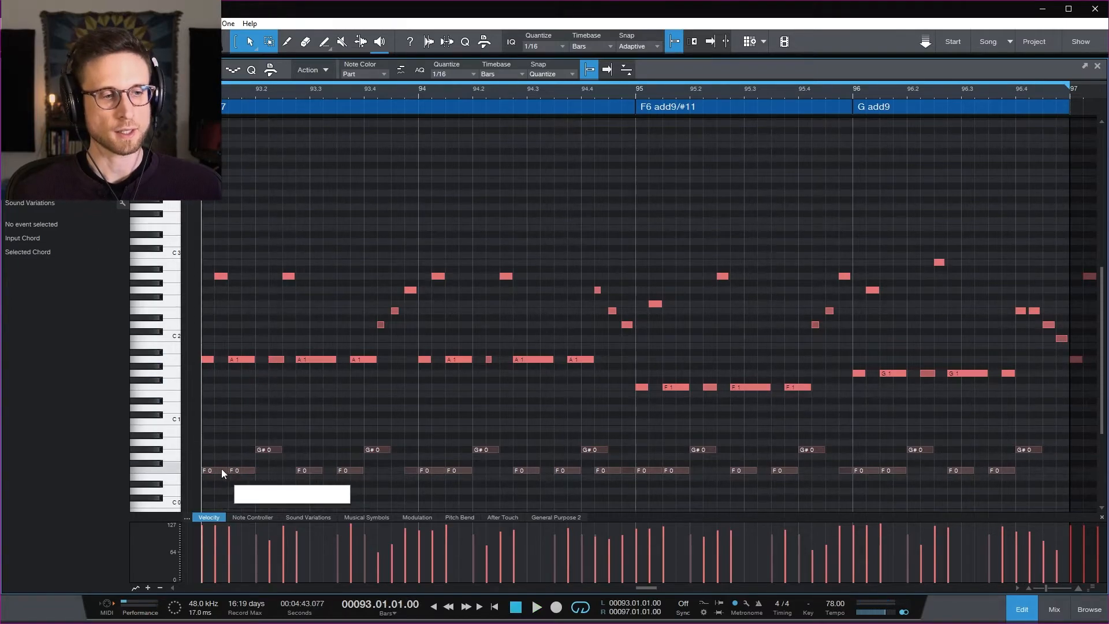
key("space")
key("space")
key("space")
key("space")
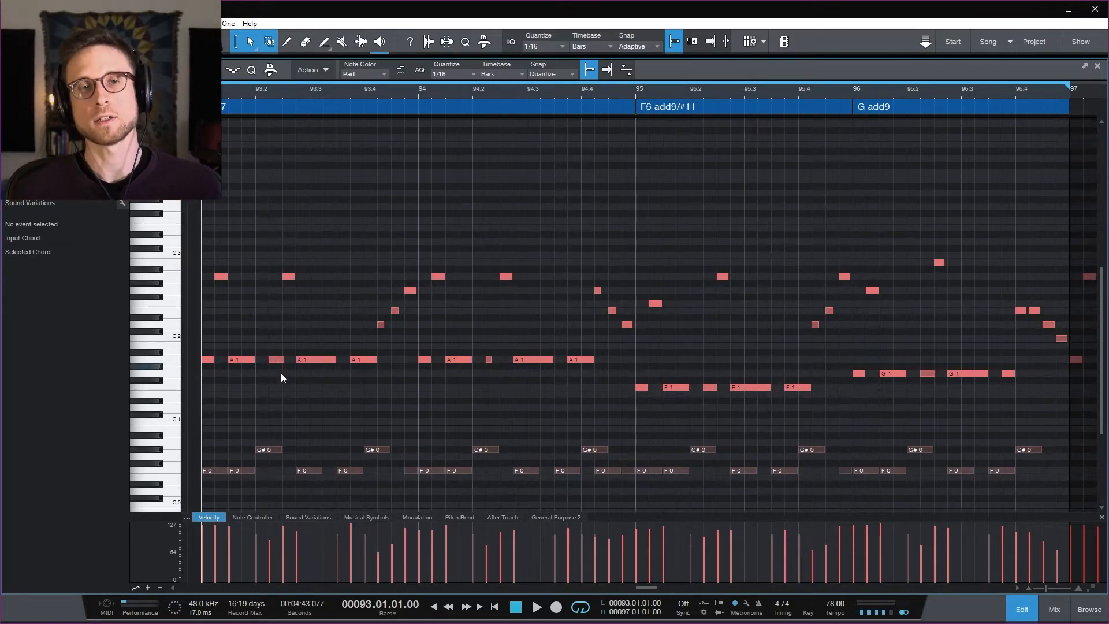
key("space")
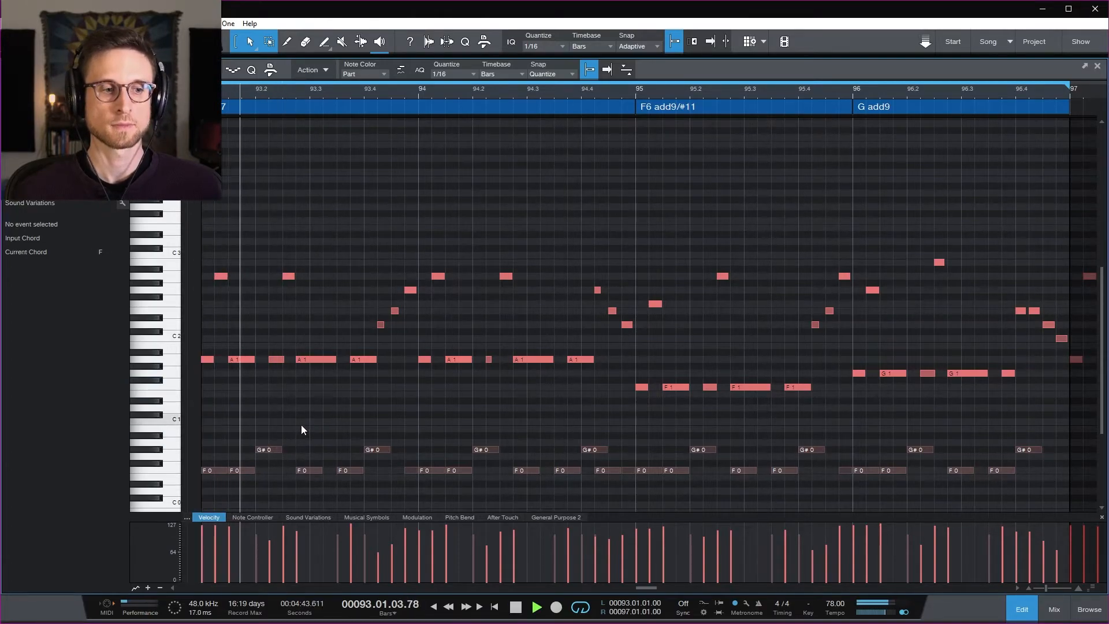
key("space")
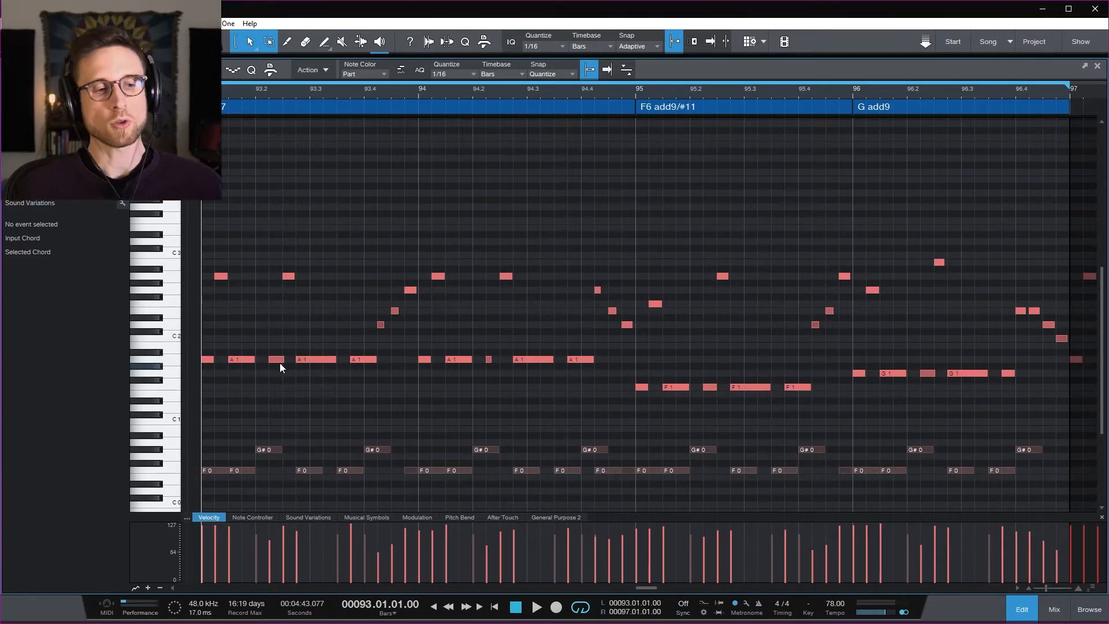
Check the low A1 notes around the snare hits in bar 93 and replay the passage from bar 93
mouse_move(279, 362)
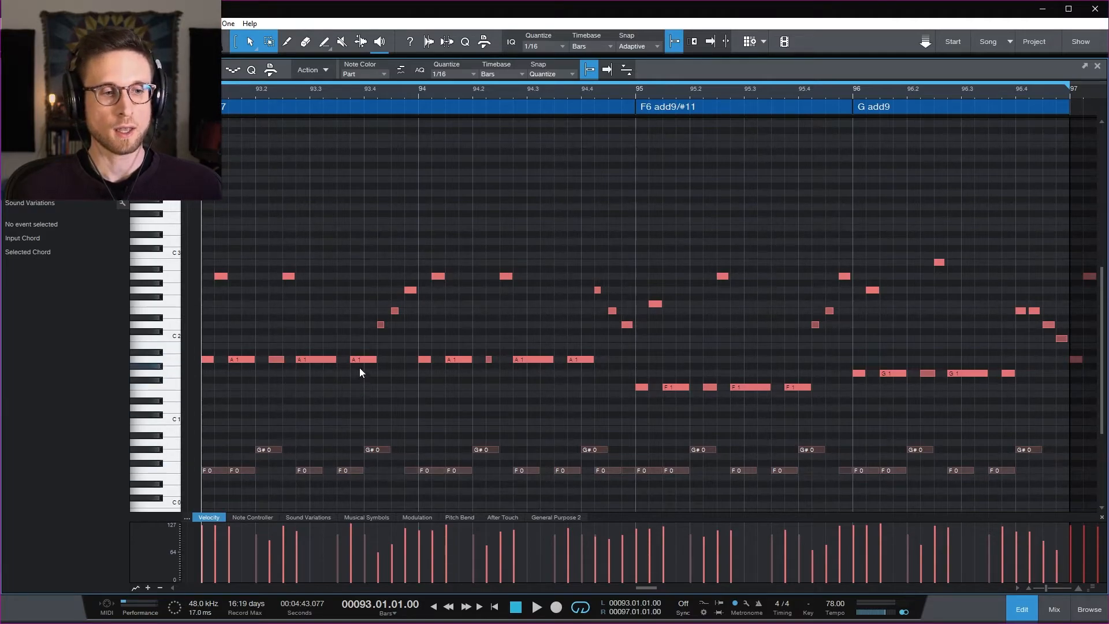
mouse_move(362, 359)
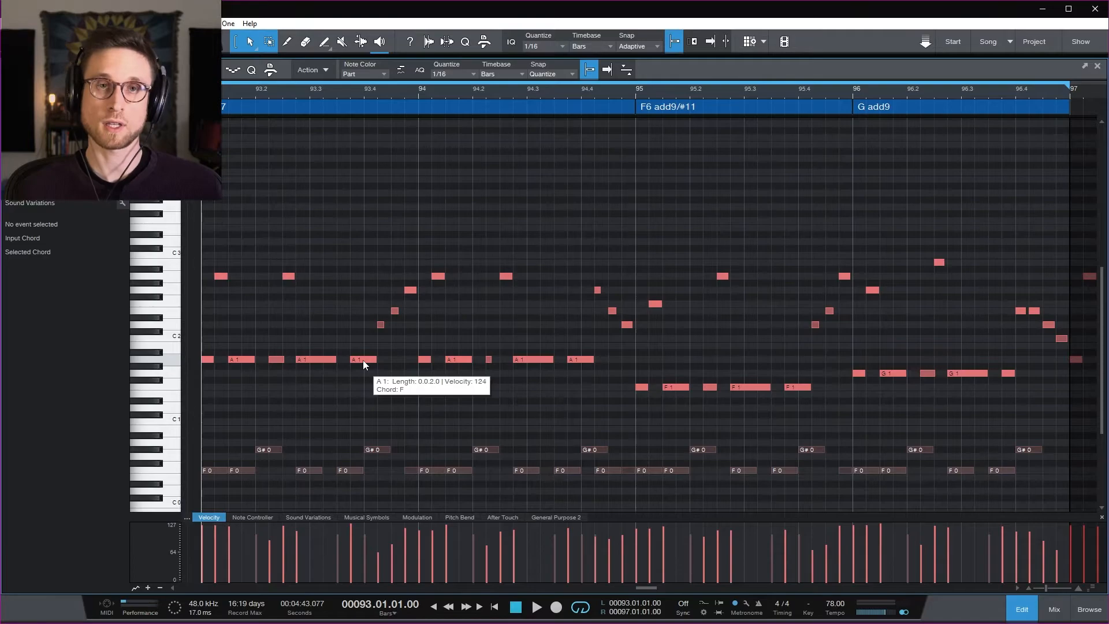
key("space")
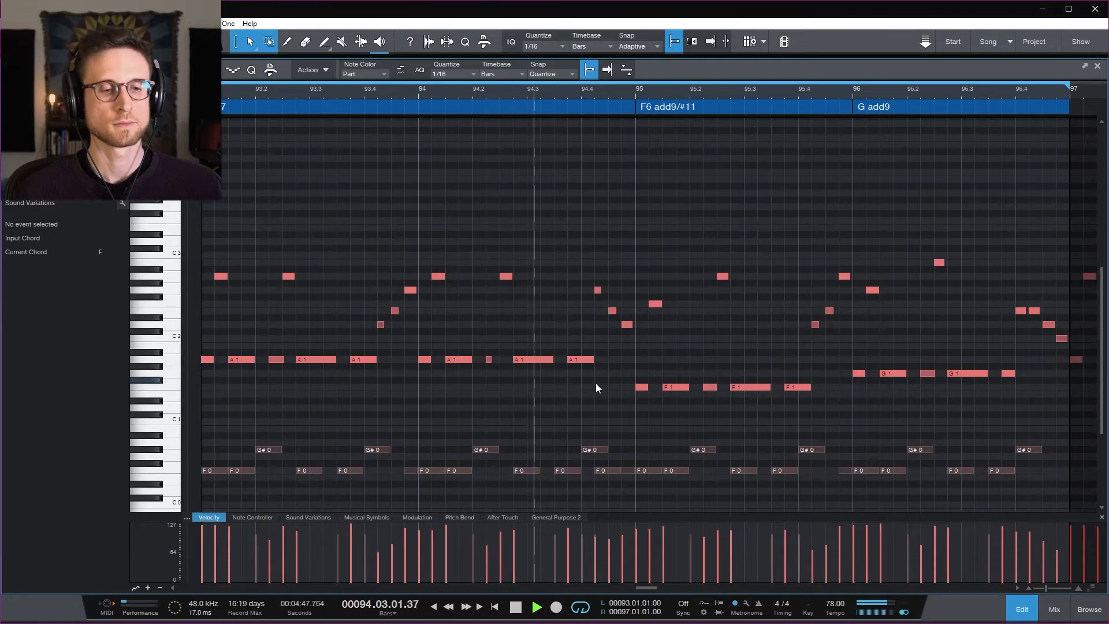
key("space")
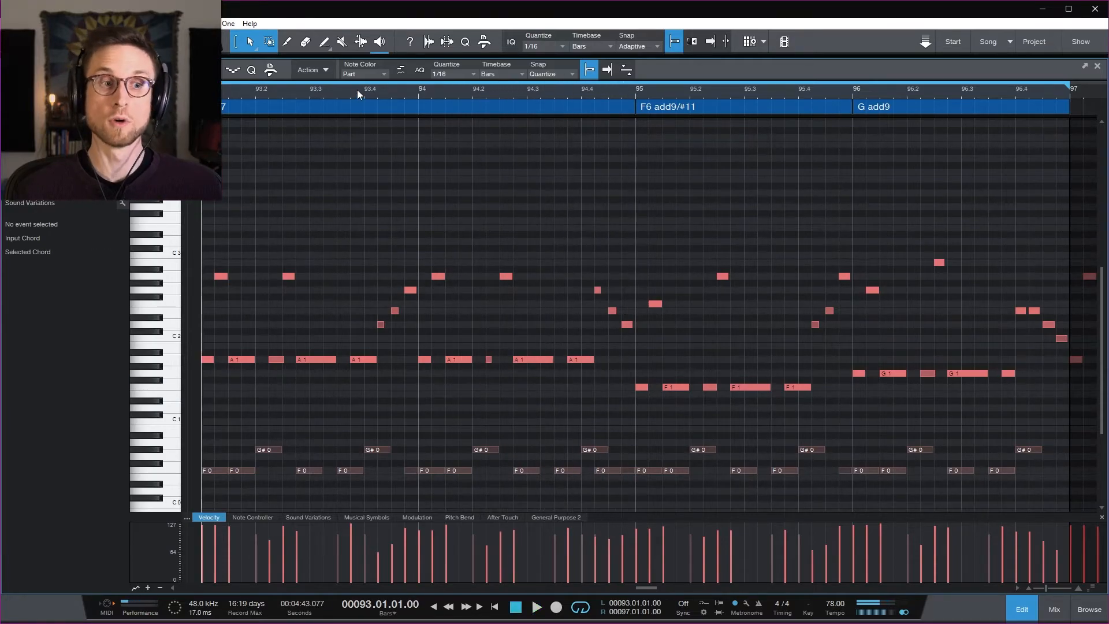
left_click(303, 93)
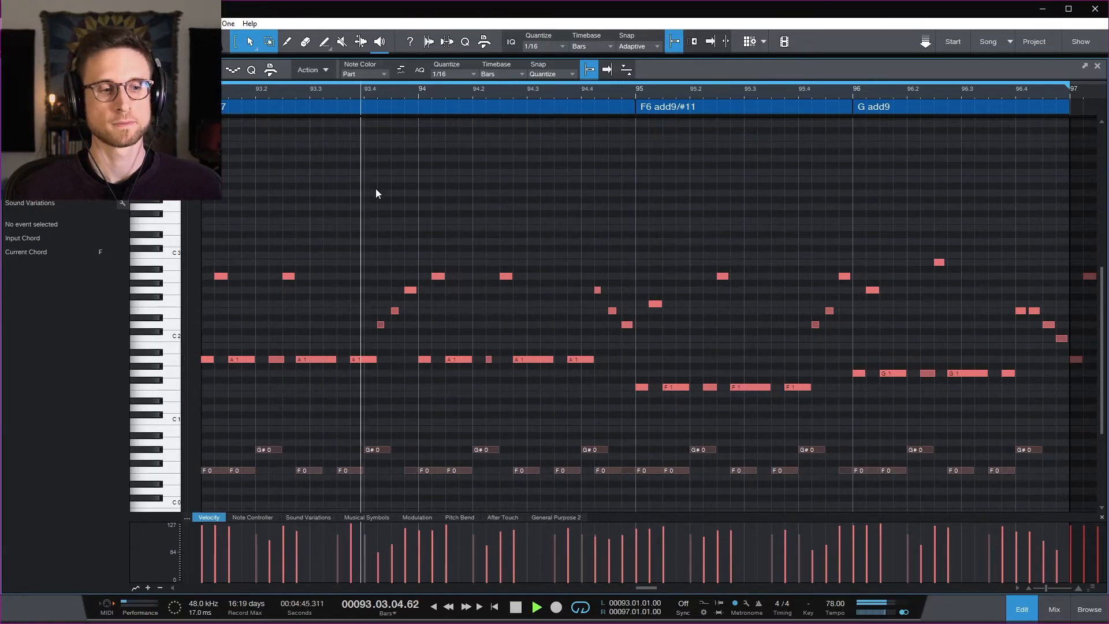
key("space")
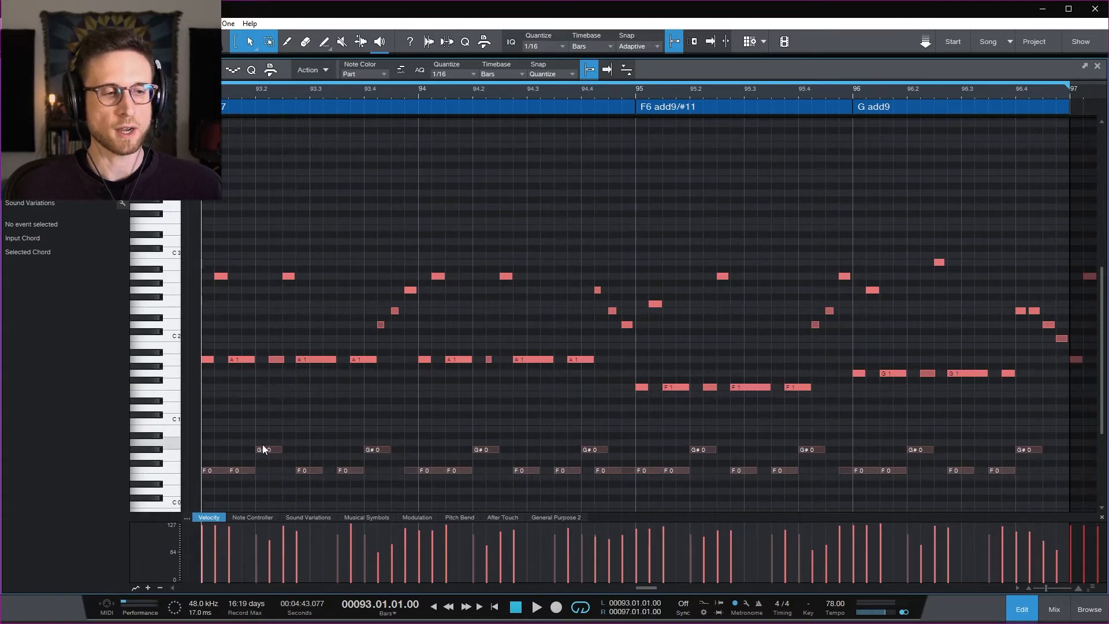
Select the opening bass notes of bar 93 together with the kick and first snare notes beneath them
left_click_drag(204, 262, 273, 482)
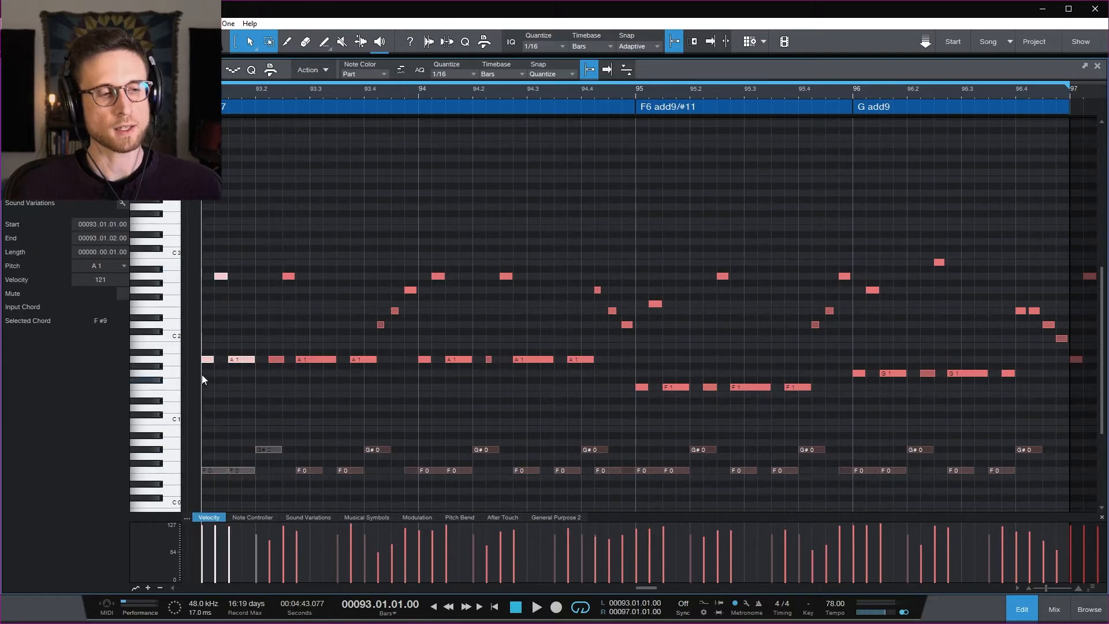
Clear the note selection and replay the passage from bar 93 in several short listens
left_click(235, 337)
key("space")
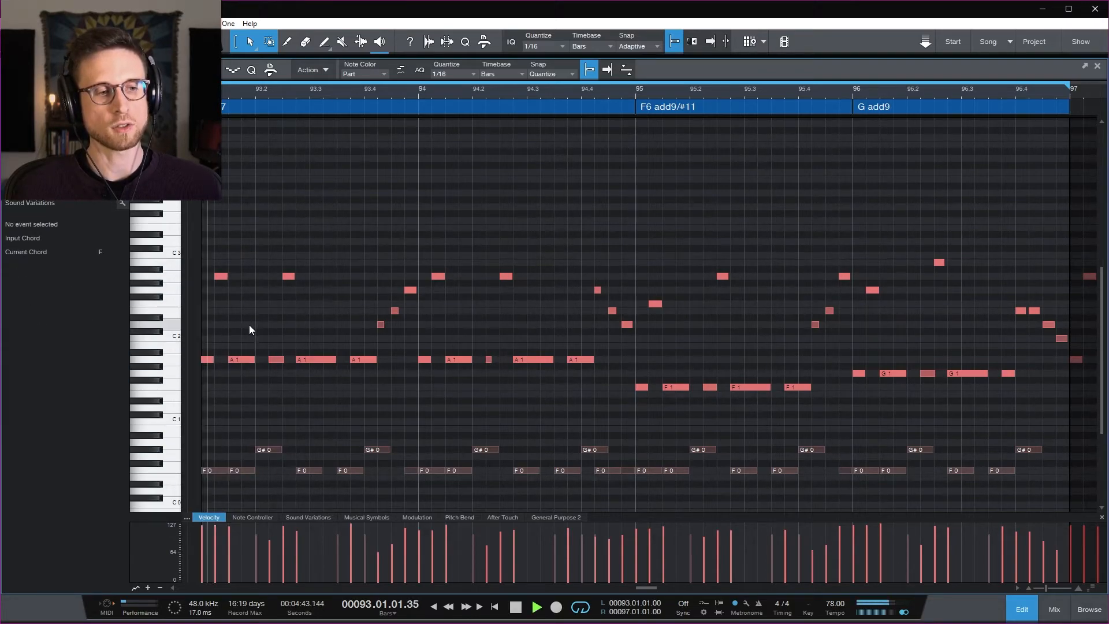
key("space")
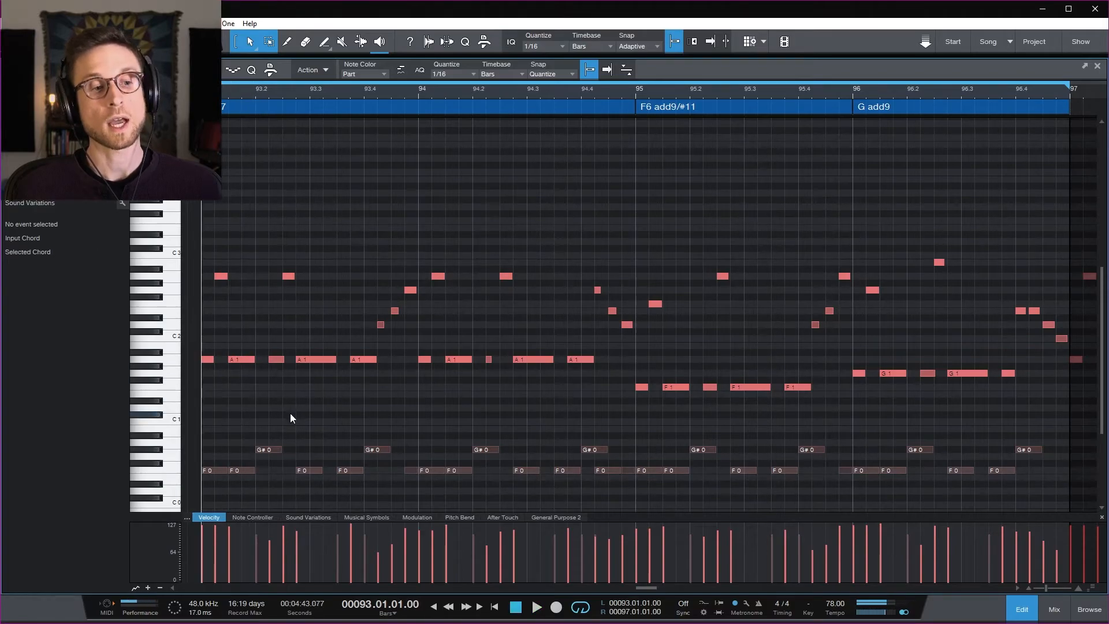
key("space")
key("space")
key("space")
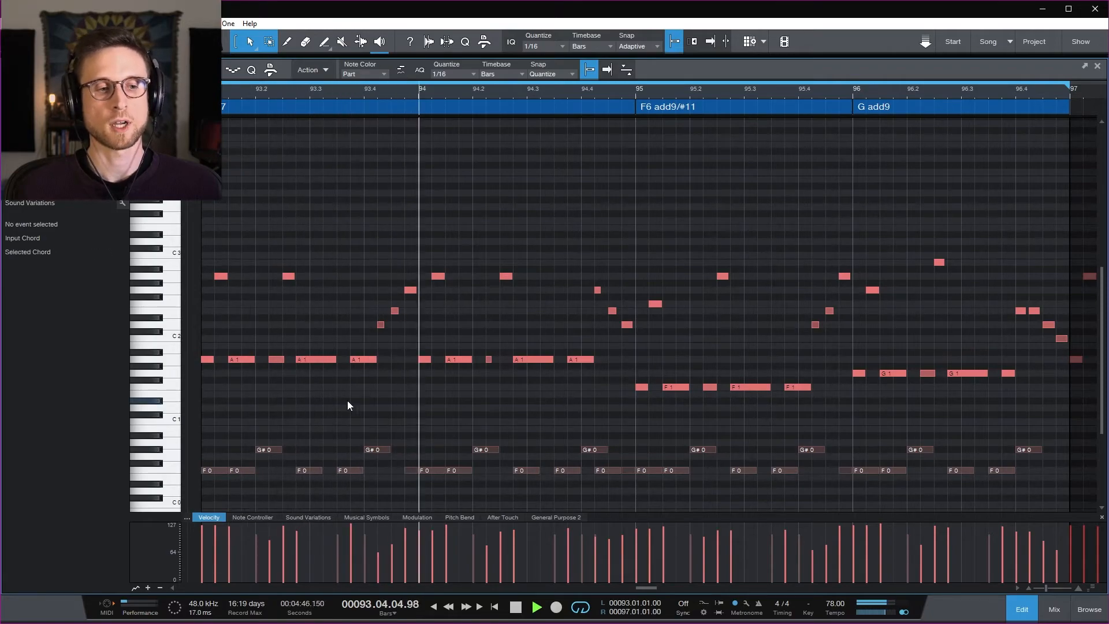
key("space")
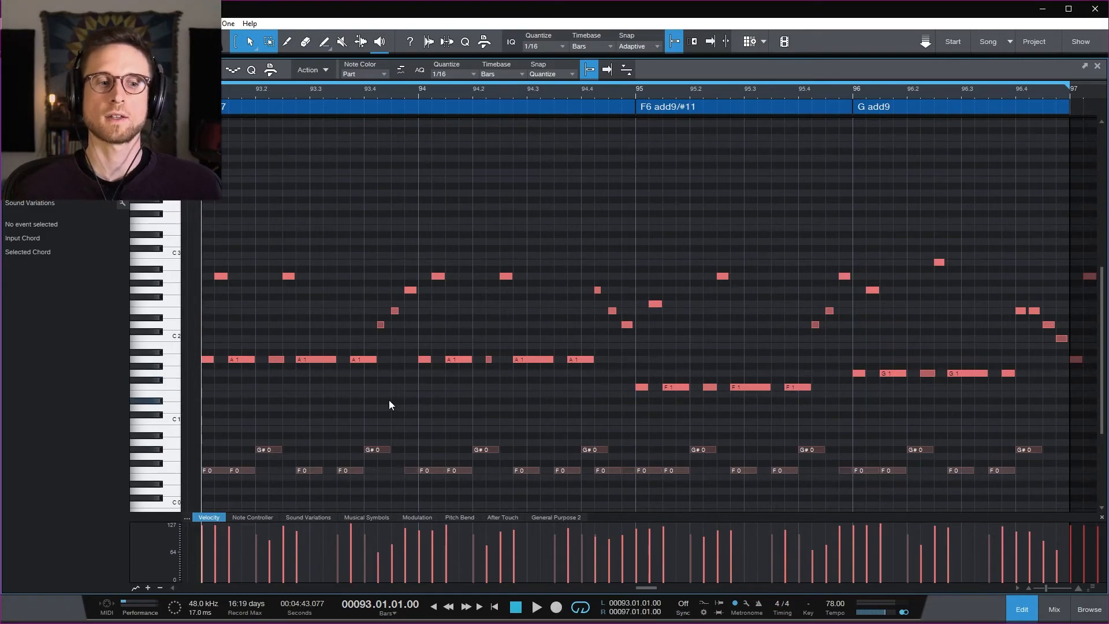
Check the first snare note on G#0 in bar 93 and the bass notes above it, then clear the selection
left_click(270, 450)
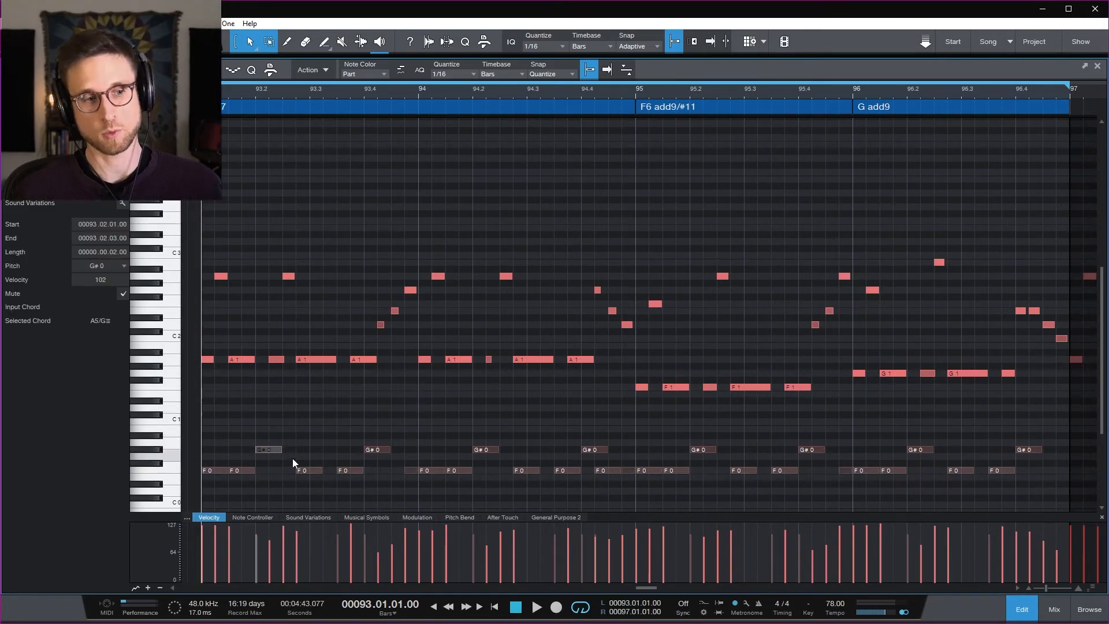
left_click(574, 253)
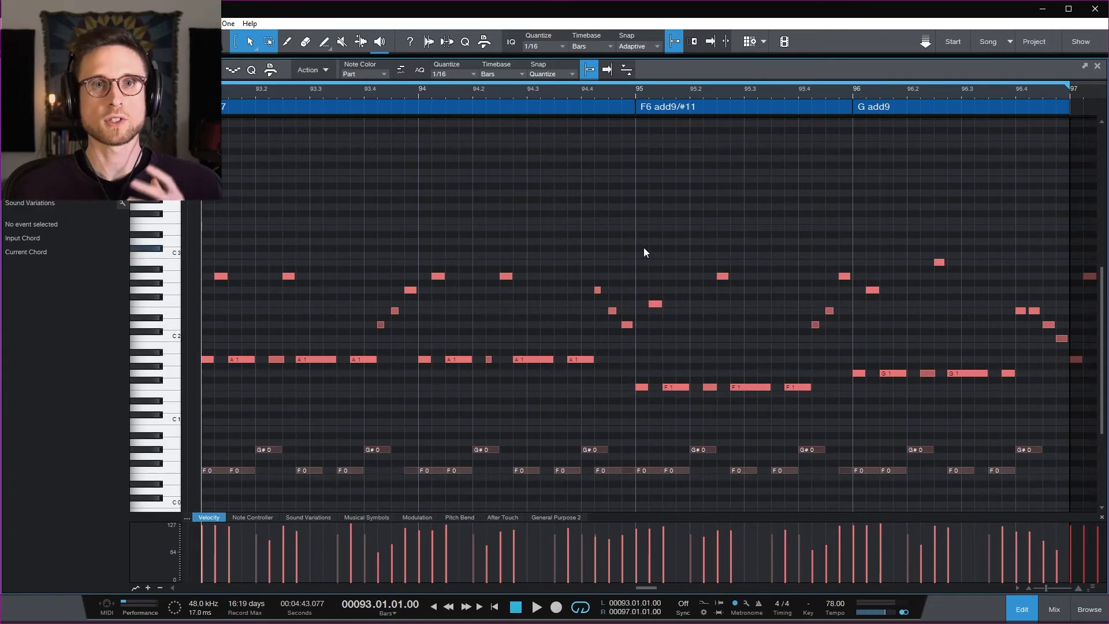
left_click_drag(214, 245, 413, 378)
left_click(366, 250)
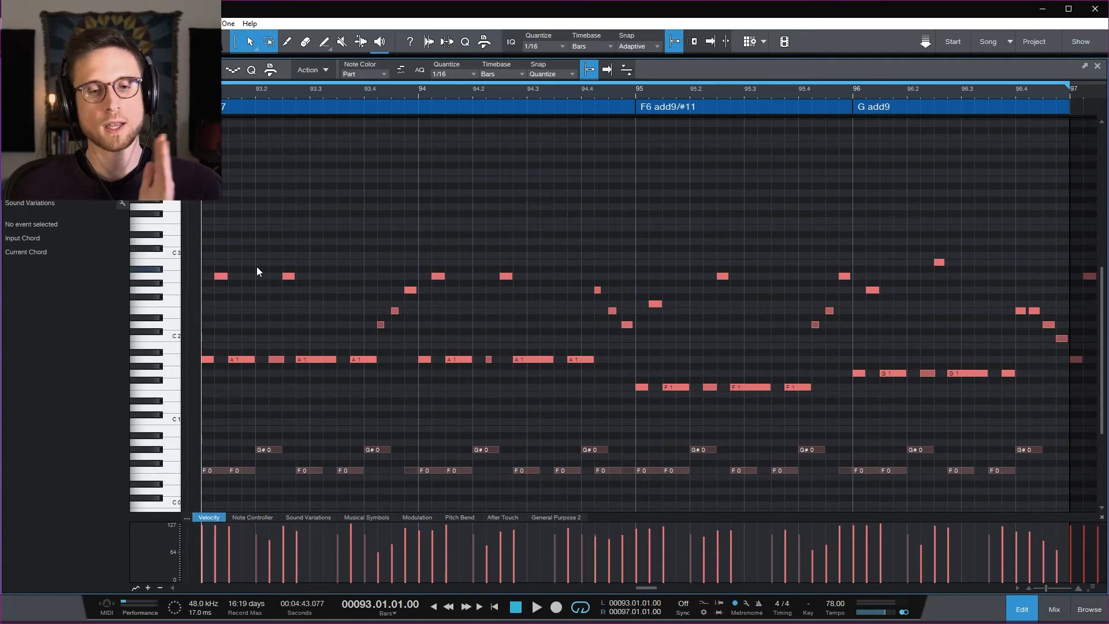
Pick out the connecting notes that end bars 93, 94 and 95, and select the descending four-note run closing bar 96
left_click(410, 290)
left_click_drag(581, 259, 615, 312)
left_click(830, 311)
left_click_drag(1012, 305, 1064, 344)
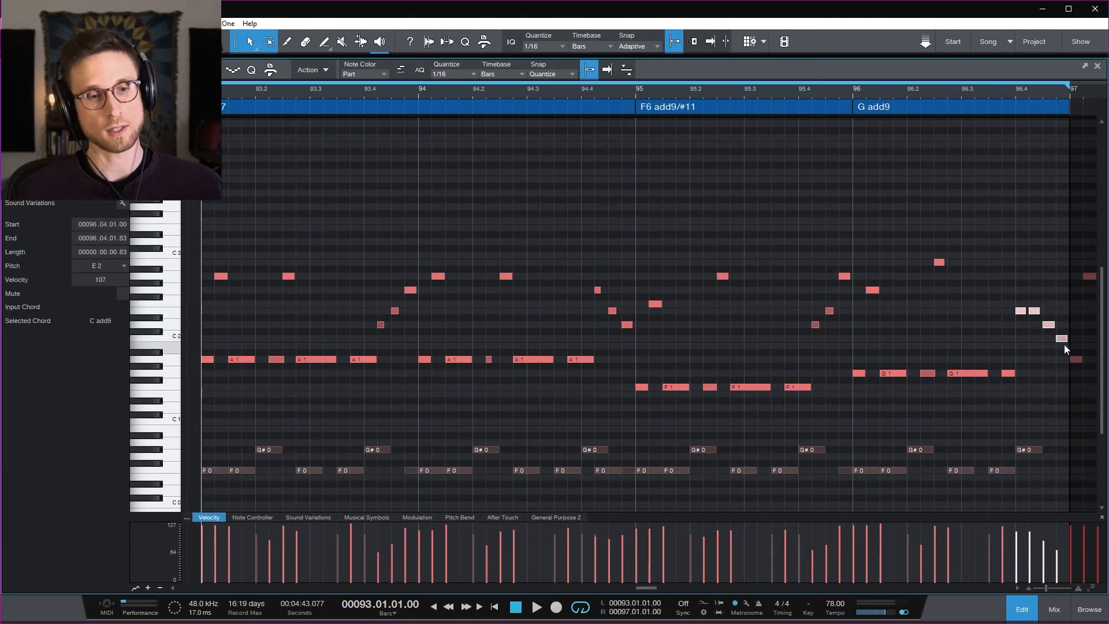
left_click_drag(1002, 280, 1064, 355)
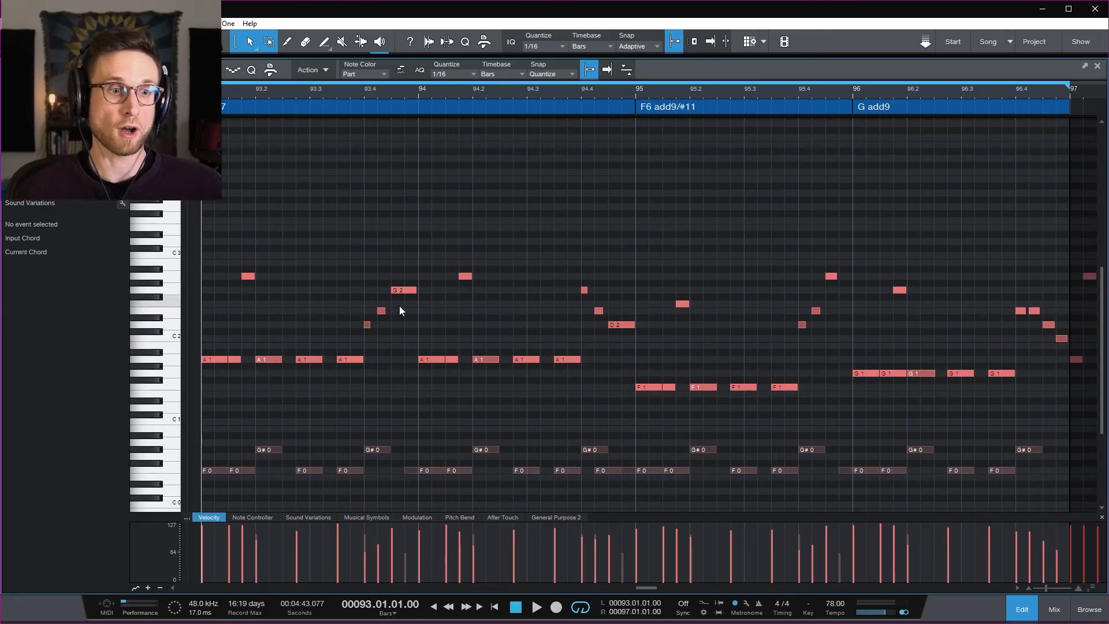
Play the kick-aligned bass variation from bar 93, and replay the original syncopated line for comparison
key("space")
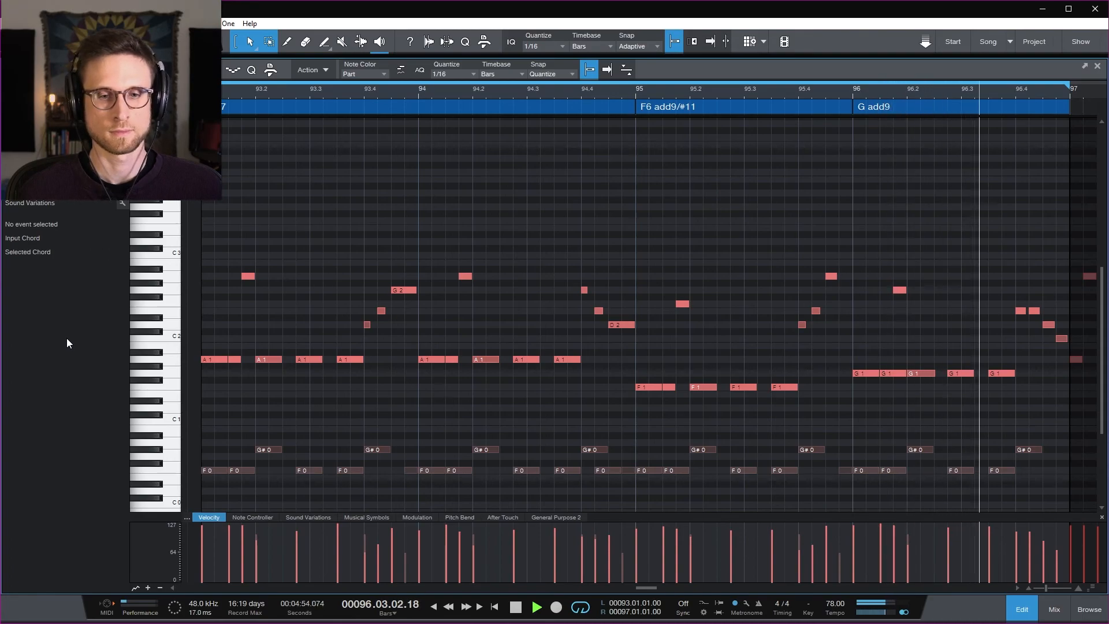
key("space")
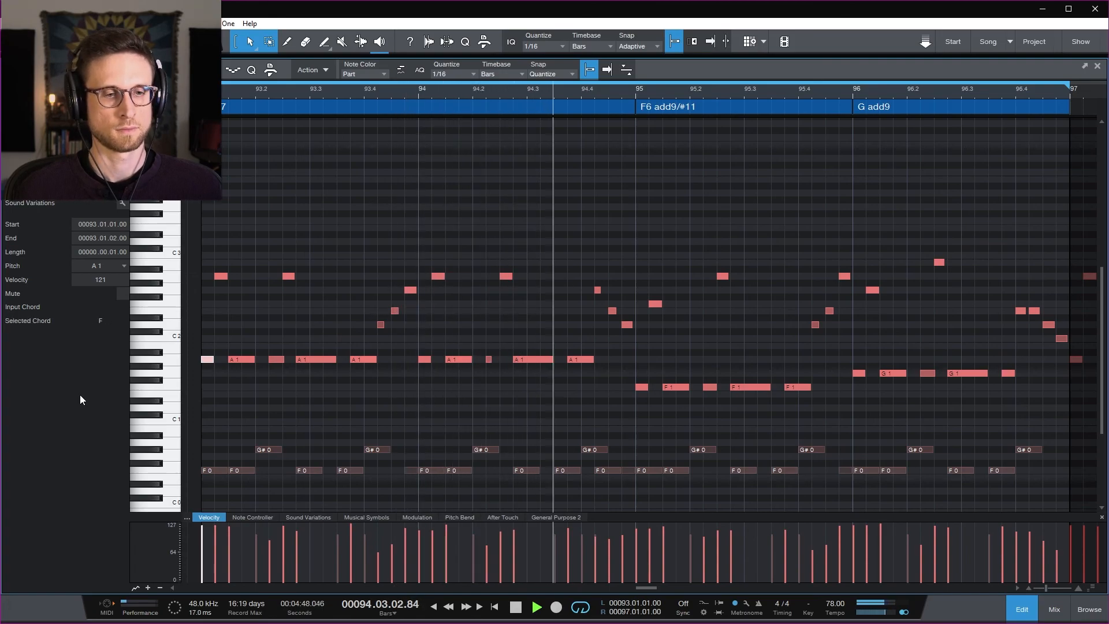
key("space")
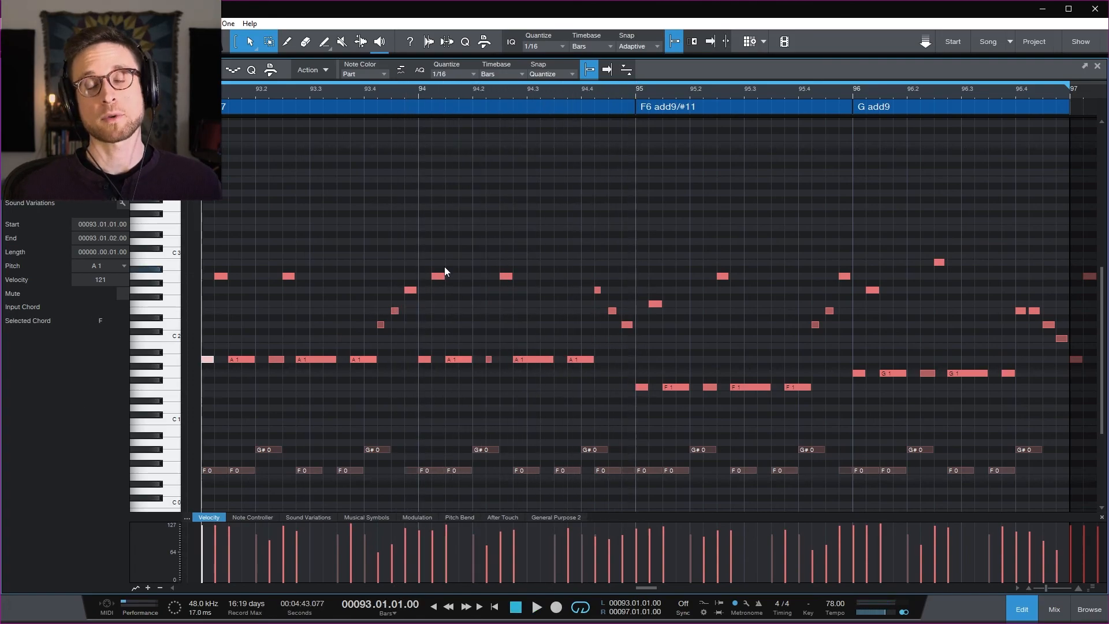